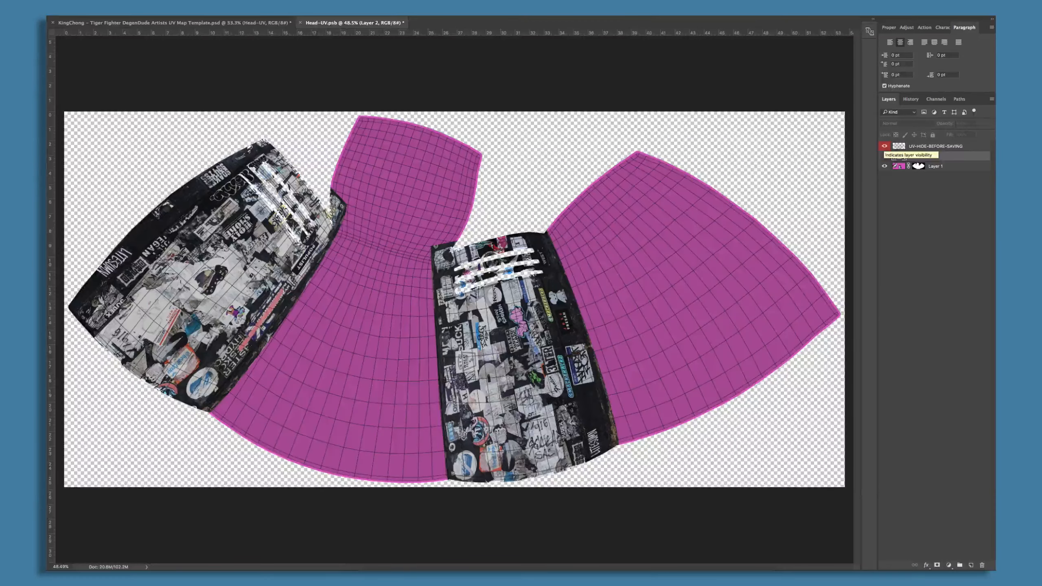
Scale down the graffiti photo on Layer 2 with Free Transform and place it over the upper magenta panel of the UV template.
left_click(885, 156)
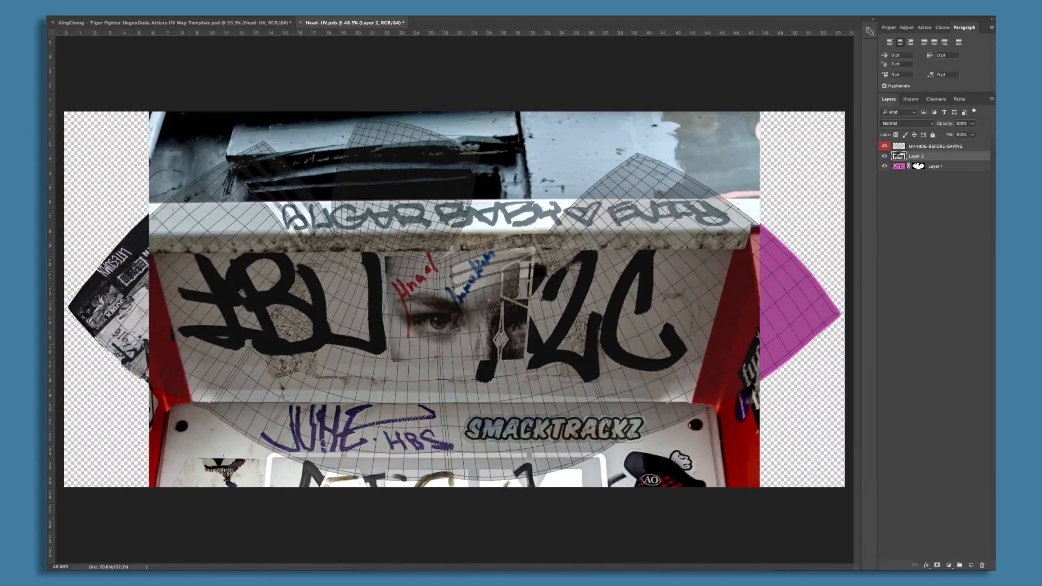
key("alt")
left_click(431, 343, "alt")
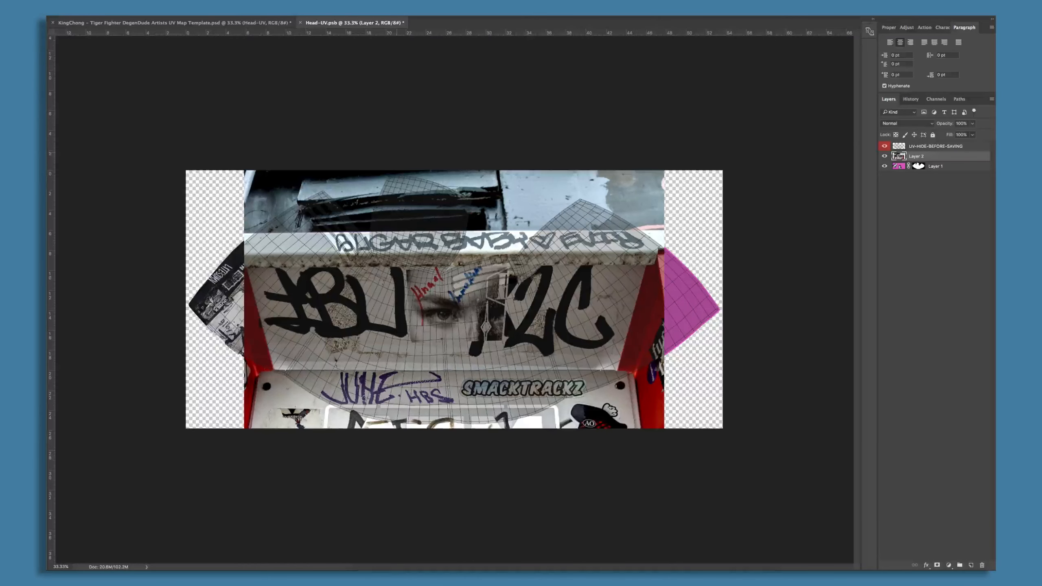
key("super+t")
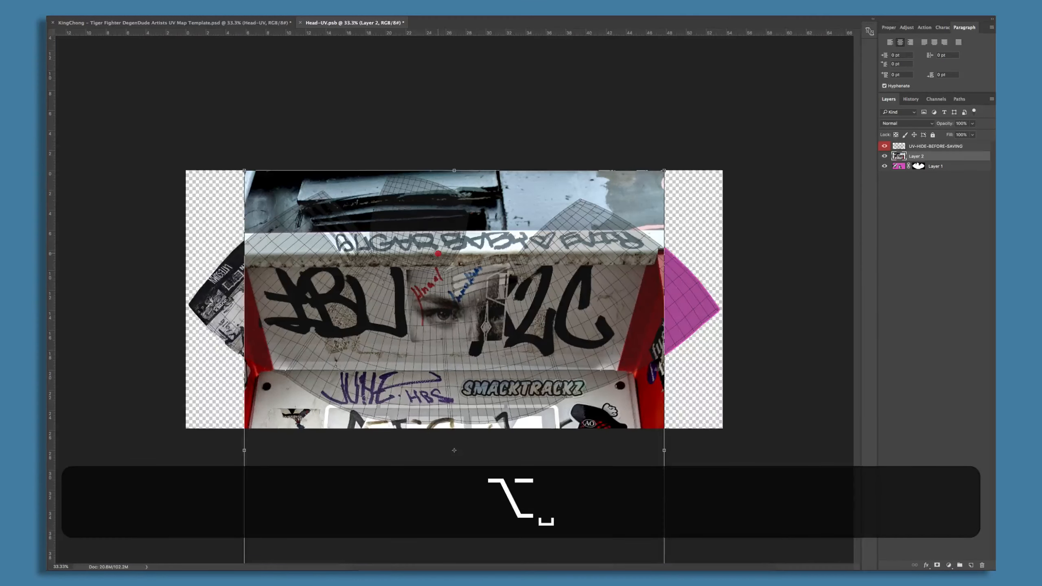
scroll(438, 253, "down", 1)
key("super+plus")
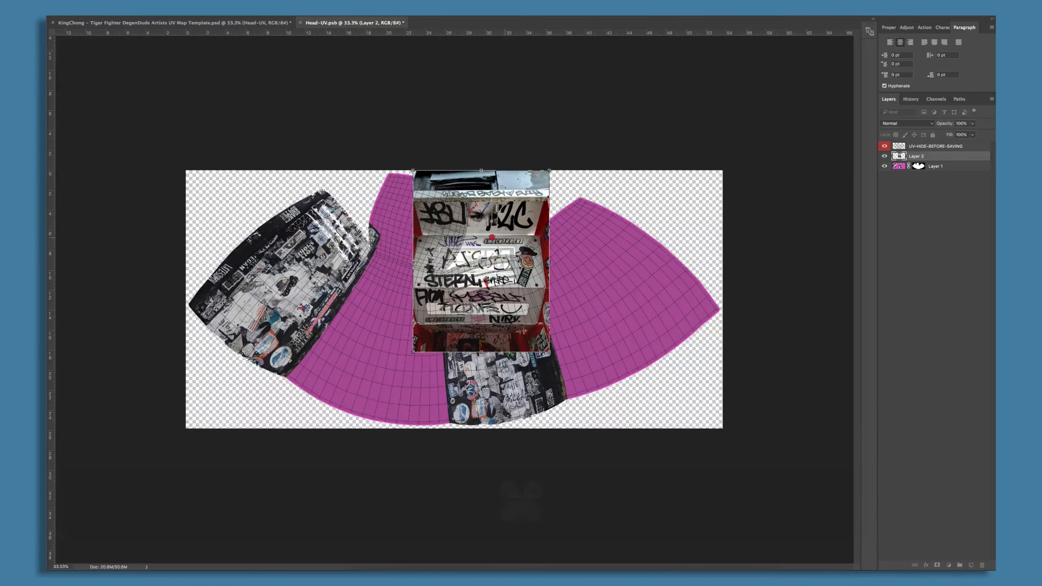
left_click_drag(505, 238, 451, 234)
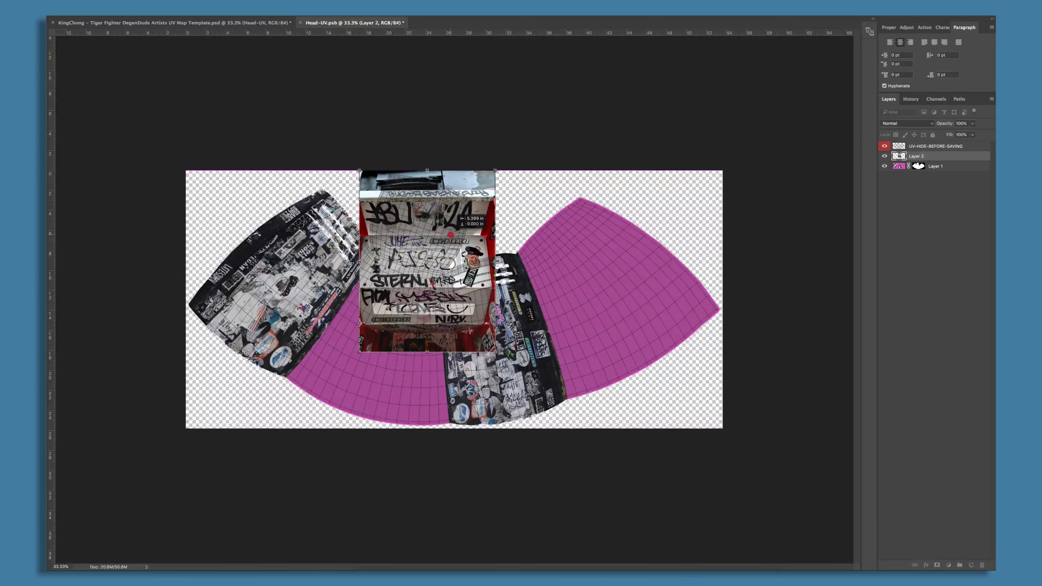
left_click_drag(496, 352, 477, 327)
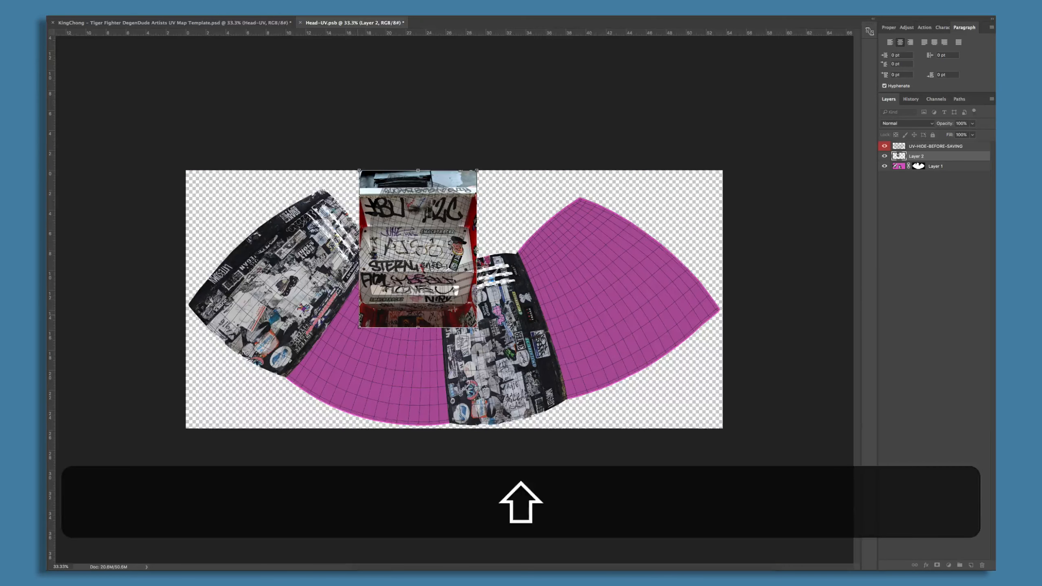
left_click_drag(359, 327, 363, 324)
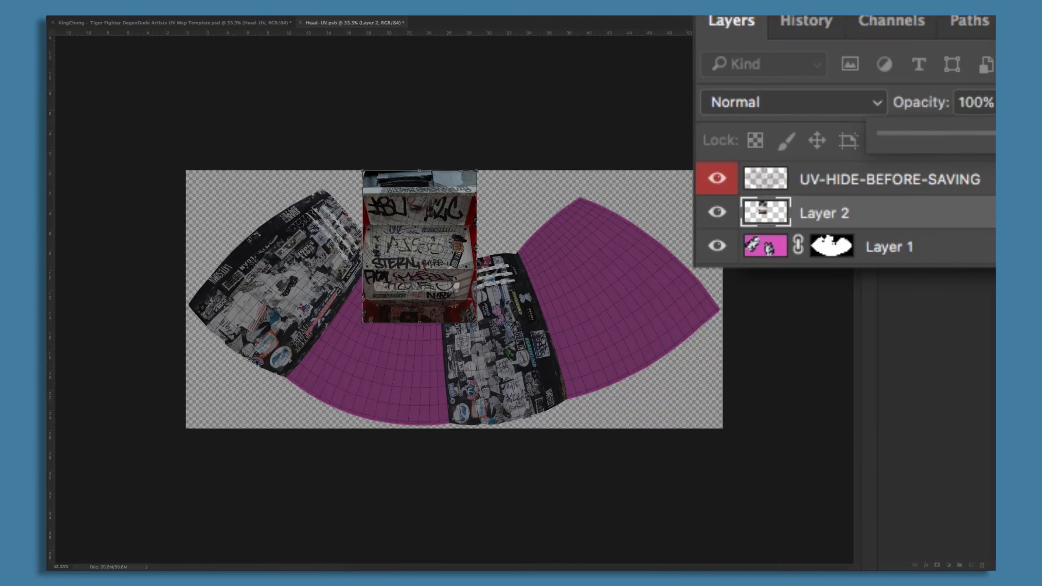
Lower Layer 2's opacity to 63%, then rotate the photo upside down to match the upper panel's tilt and align it over that panel.
left_click(966, 134)
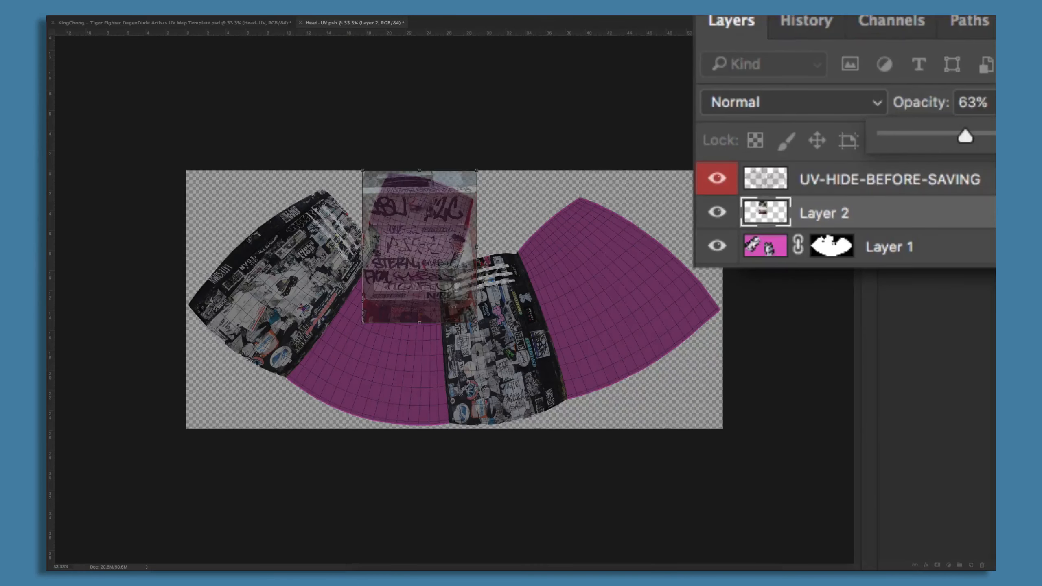
left_click(488, 158)
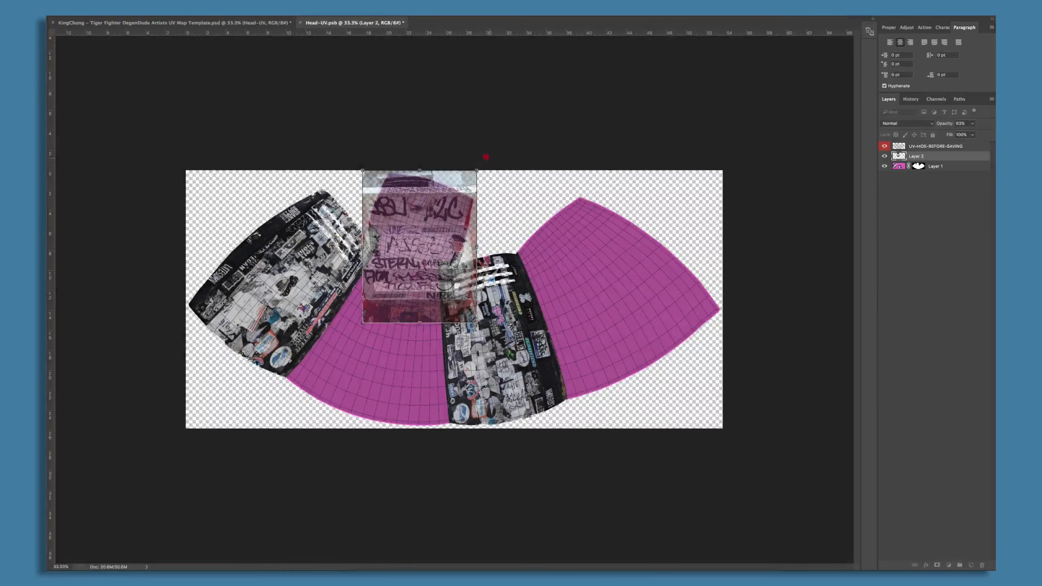
left_click_drag(488, 157, 205, 421)
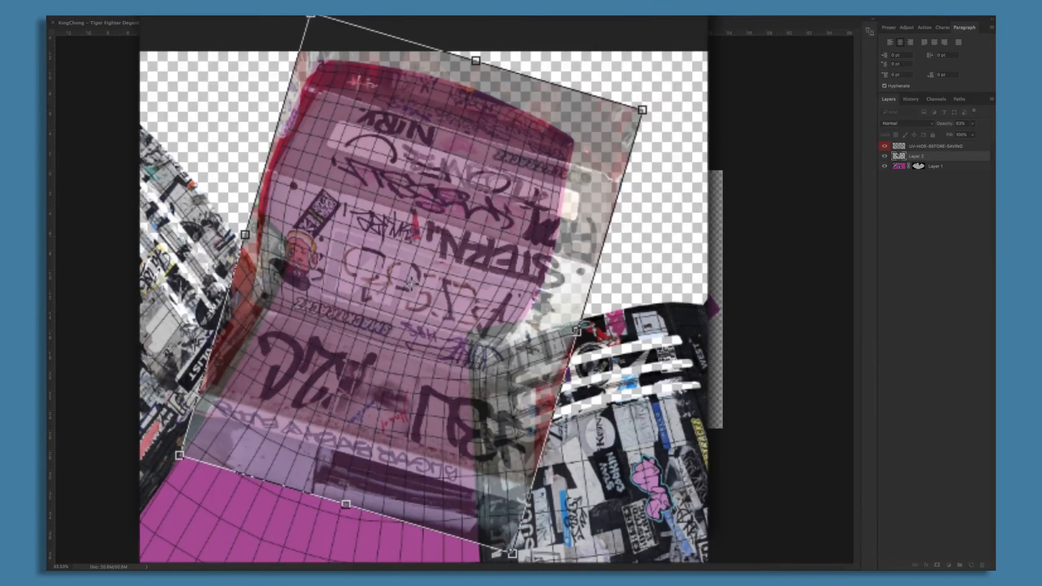
left_click_drag(435, 251, 404, 237)
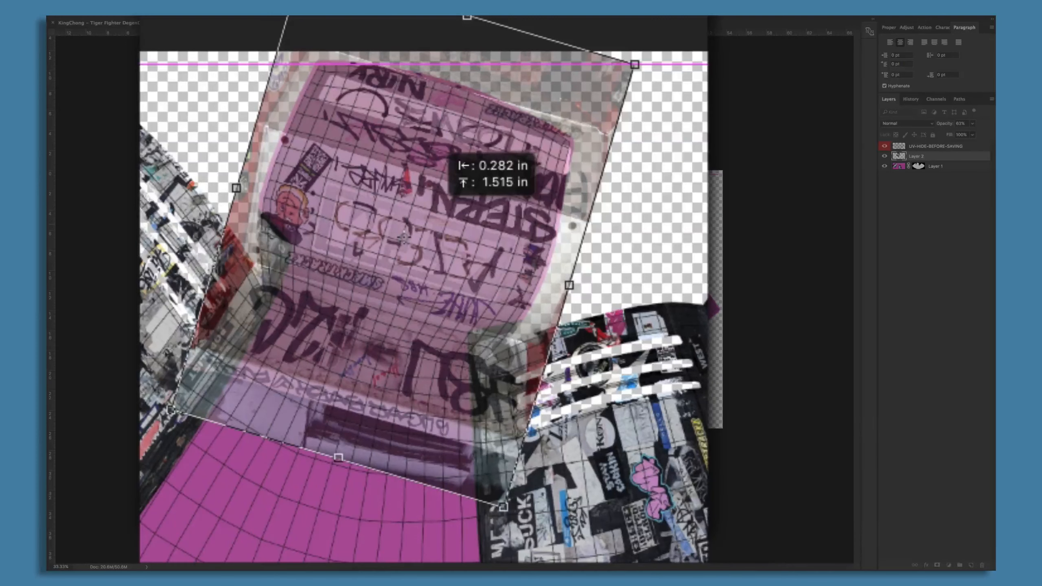
left_click_drag(404, 237, 404, 238)
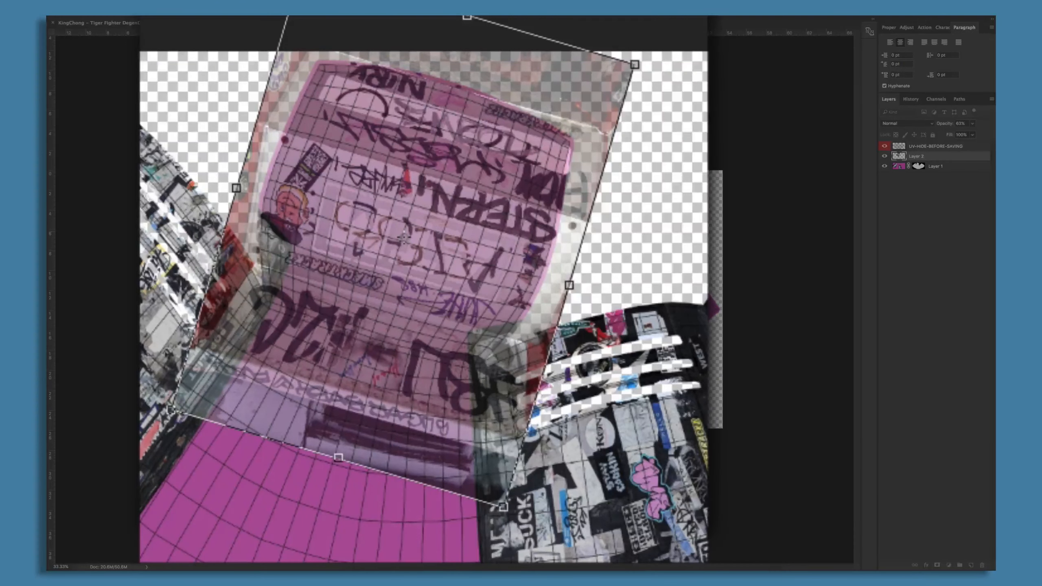
Hide the UV-HIDE-BEFORE-SAVING grid layer and set Layer 2's opacity to 66%.
key("space")
left_click(425, 221, "super")
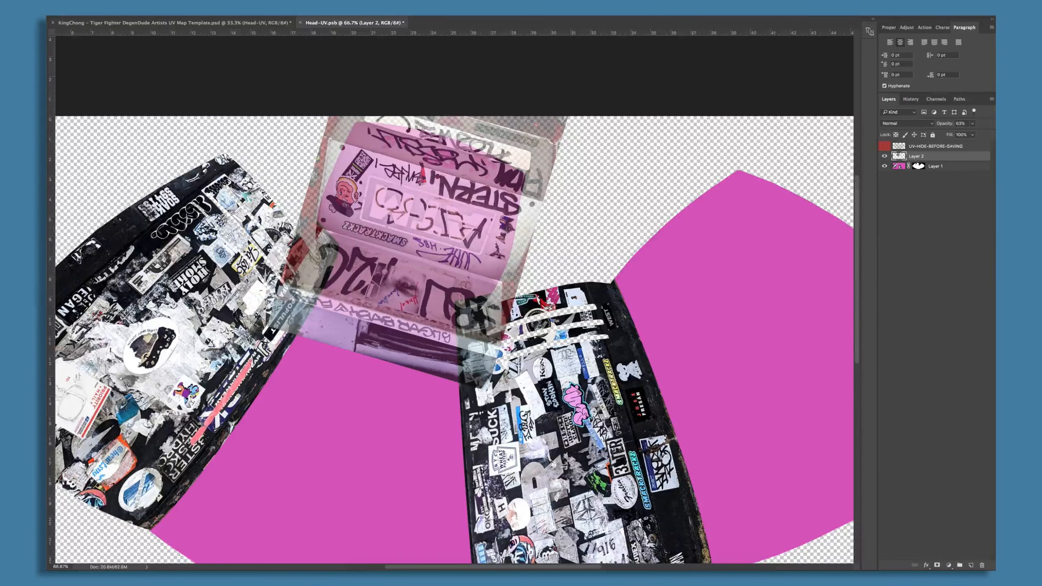
left_click(973, 124)
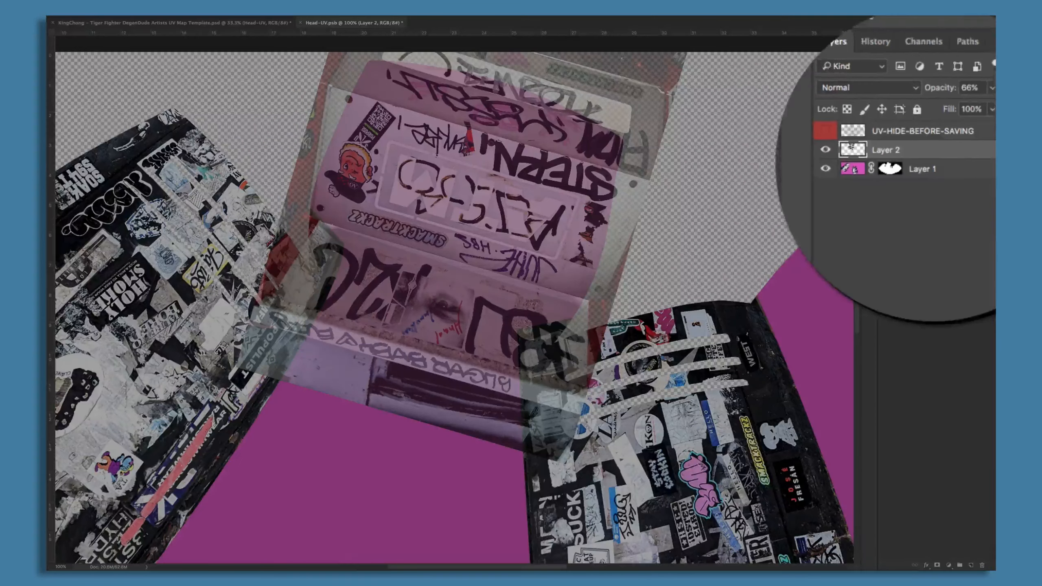
Select the magenta area on Layer 1 and erase the photo's lower overhang on Layer 2 within that selection.
left_click(936, 166)
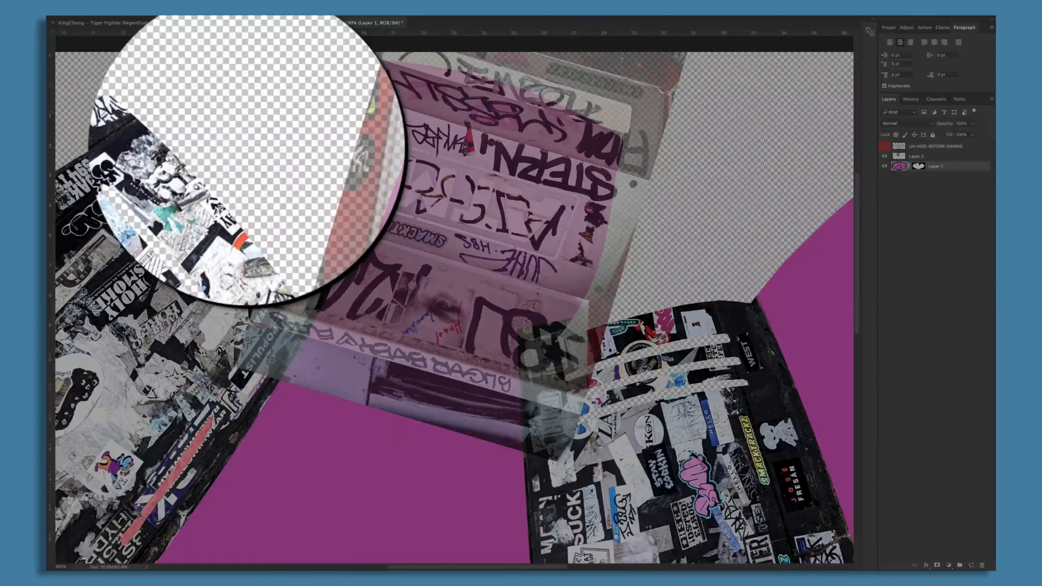
left_click(345, 476)
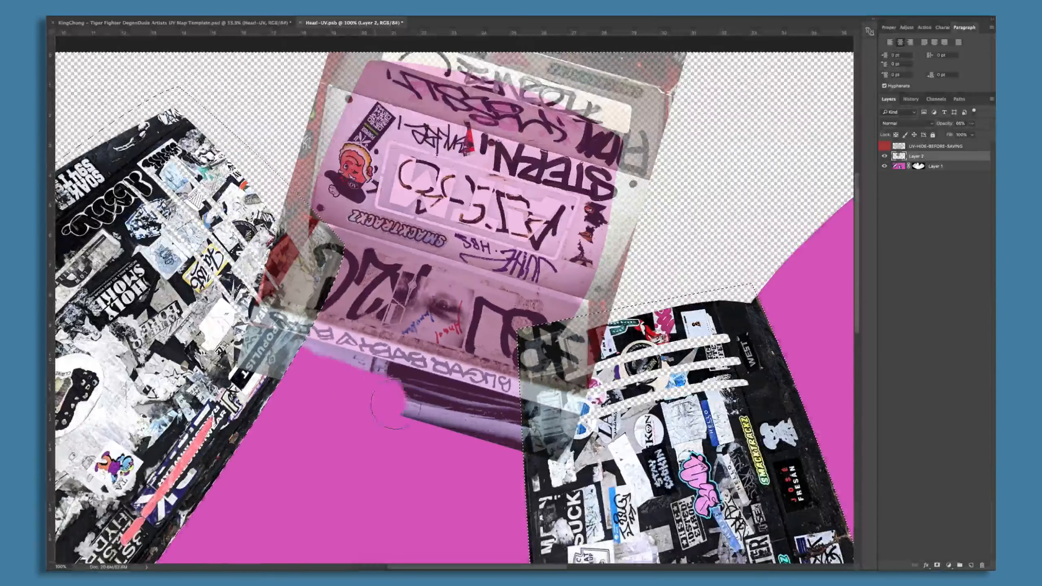
left_click_drag(400, 395, 470, 424)
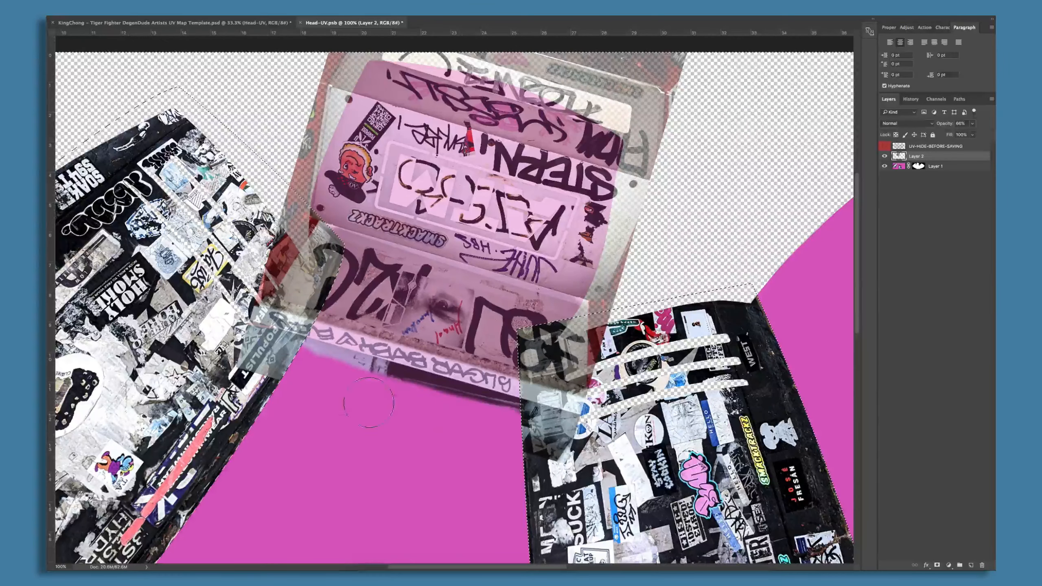
mouse_move(330, 386)
left_mouse_down()
mouse_move(309, 362)
mouse_move(463, 395)
mouse_move(508, 418)
left_mouse_up()
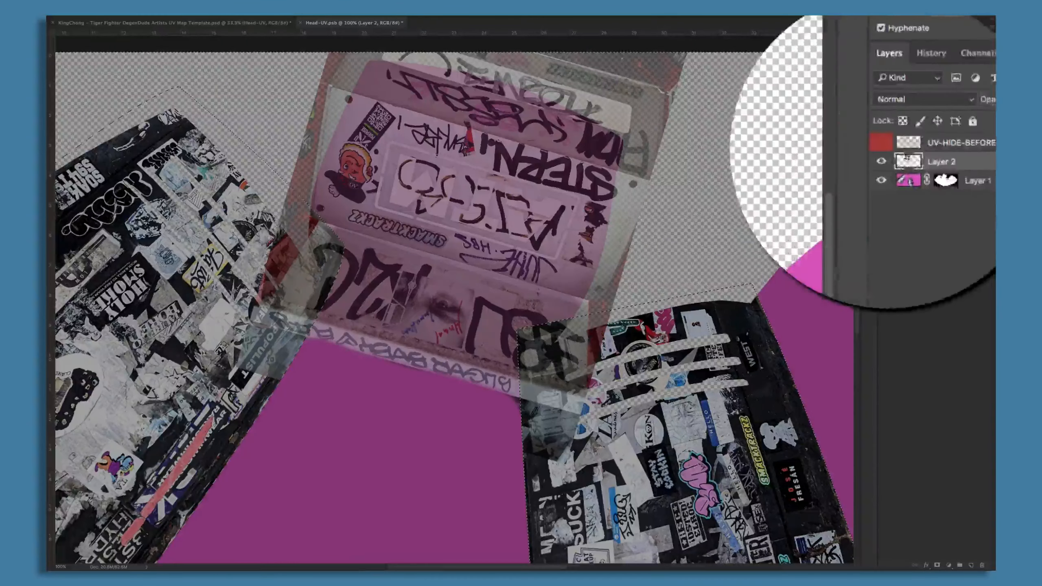
Show the UV grid layer and erase the remaining lower strip of the photo up to the panel's grid seam.
left_click(881, 143)
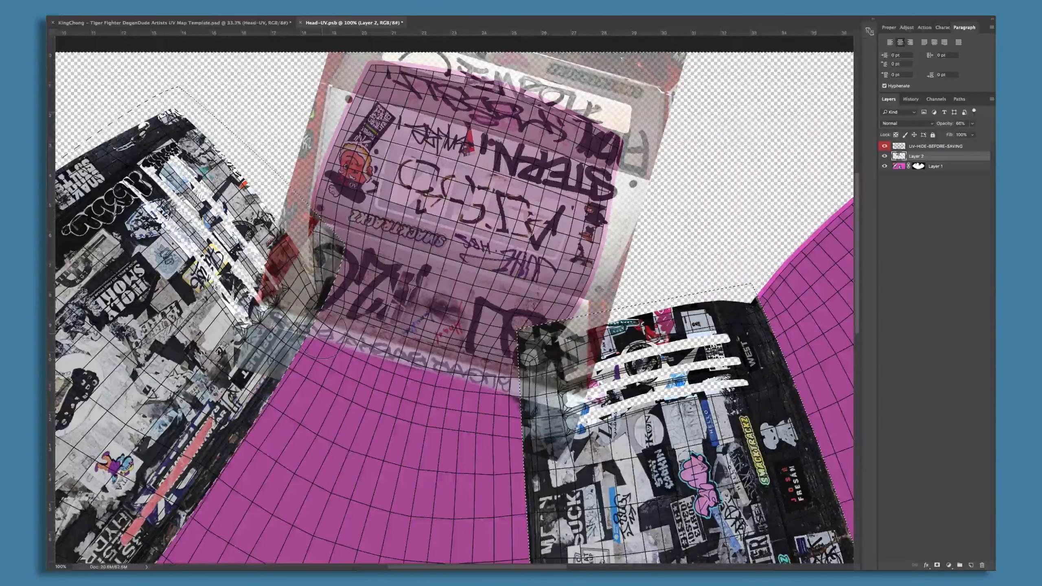
left_click(324, 334)
left_click_drag(366, 340, 504, 375)
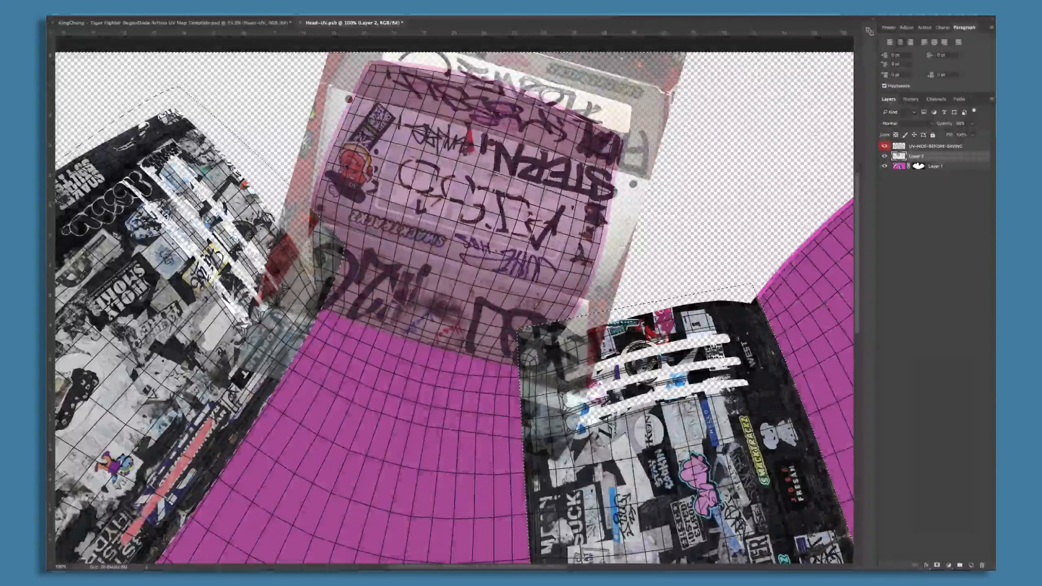
Invert the selection and erase the part of the Layer 2 photo that overlaps the sticker-covered panel to its right.
left_click(918, 165)
left_click(918, 156)
key("super+shift+i")
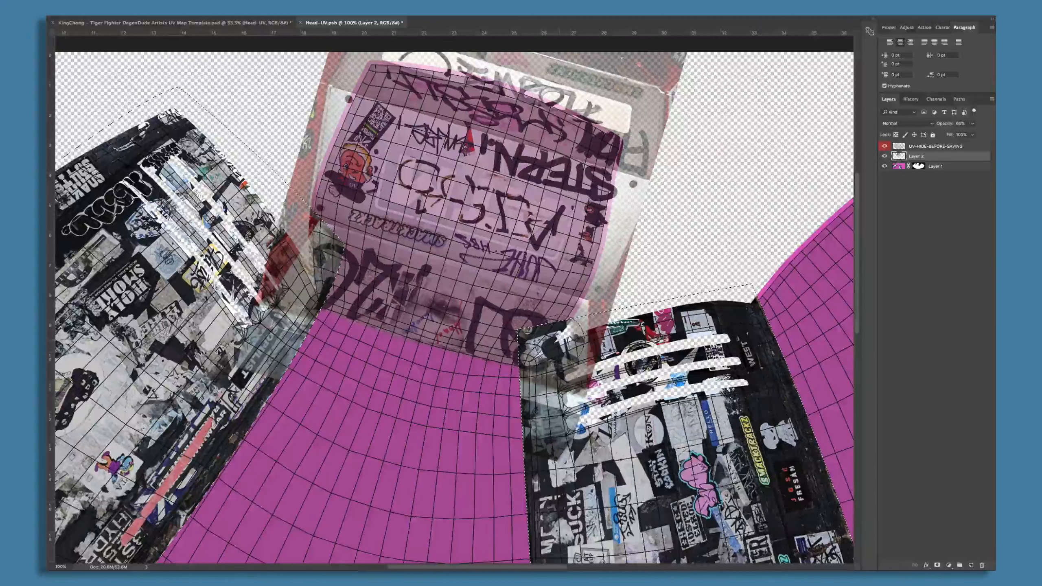
key("super+z")
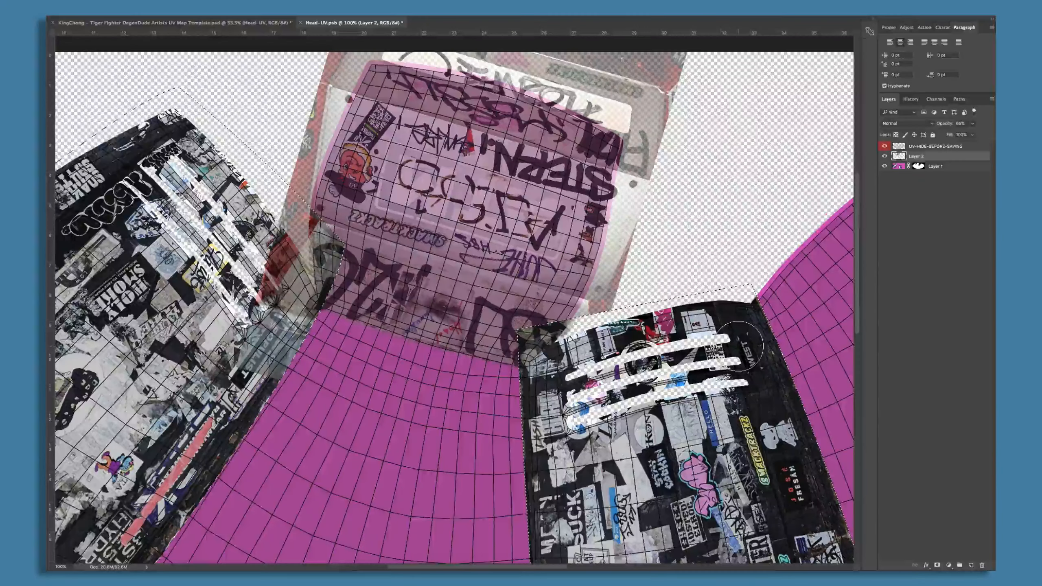
key("super+i")
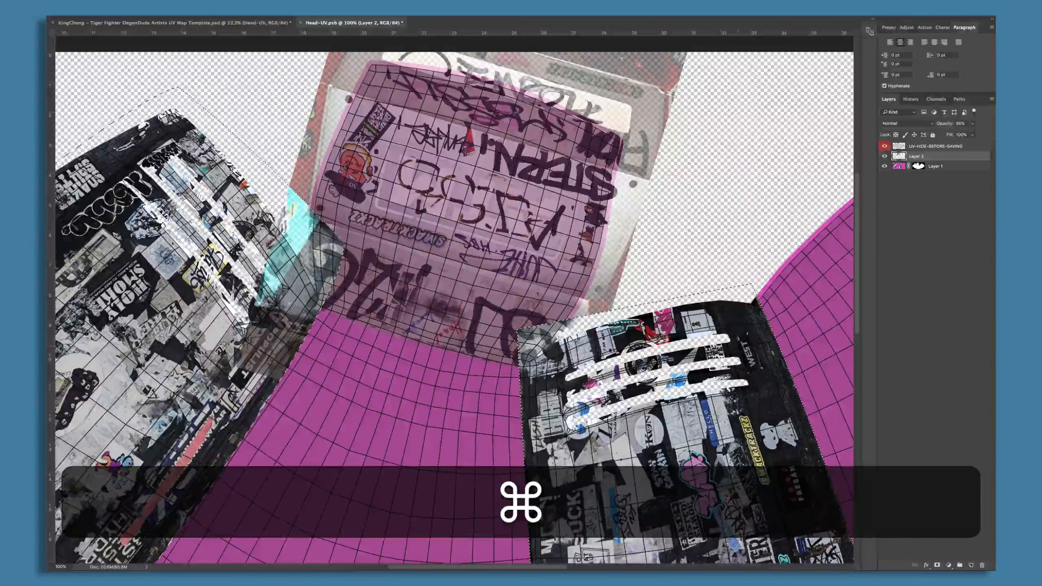
key("super+i")
key("super+i")
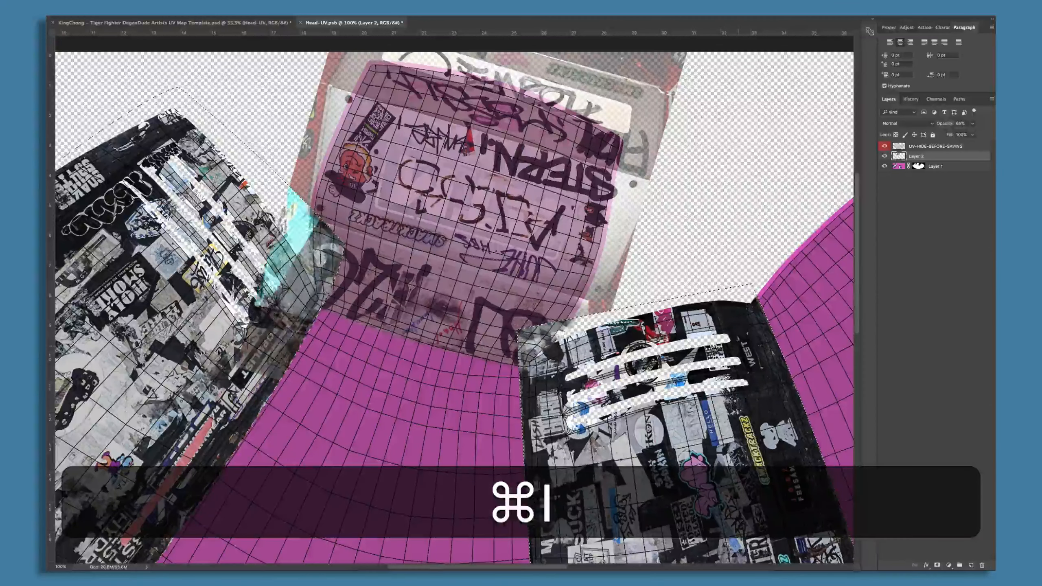
key("super+i")
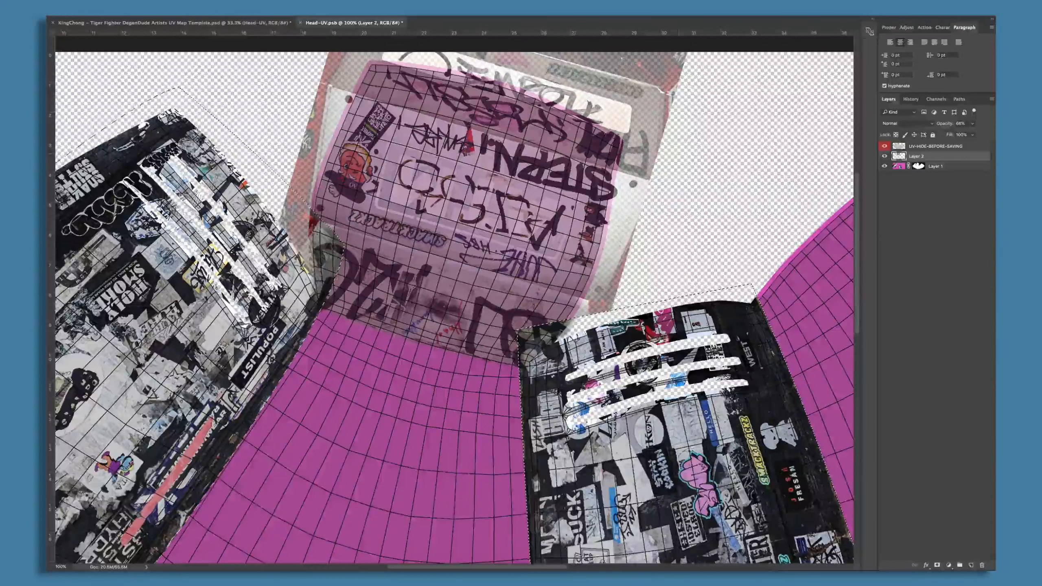
Clear the selection and restore Layer 2's opacity to 100%.
key("m")
left_click(675, 156)
left_click(972, 123)
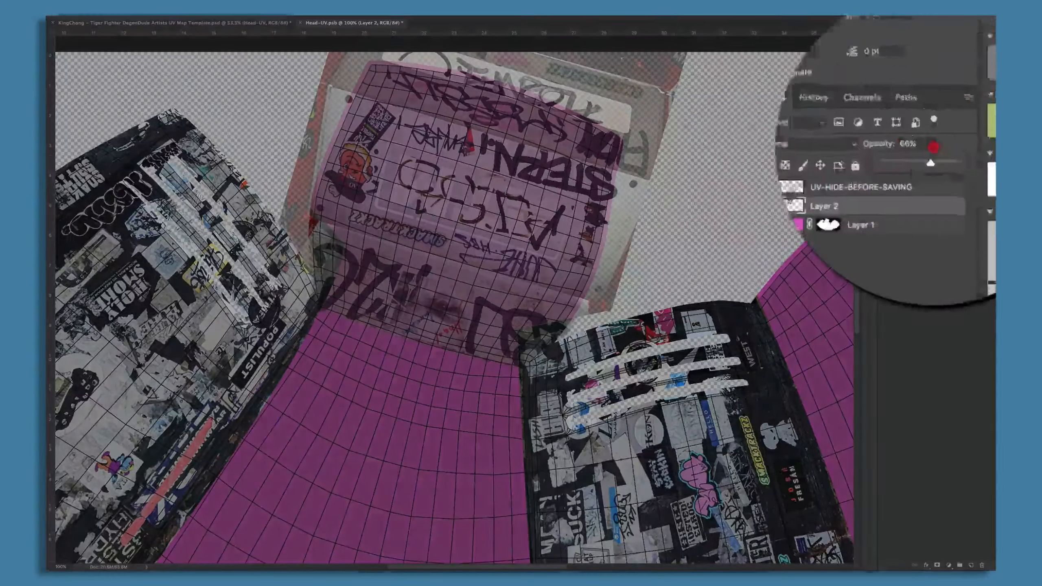
left_click_drag(973, 134, 1002, 145)
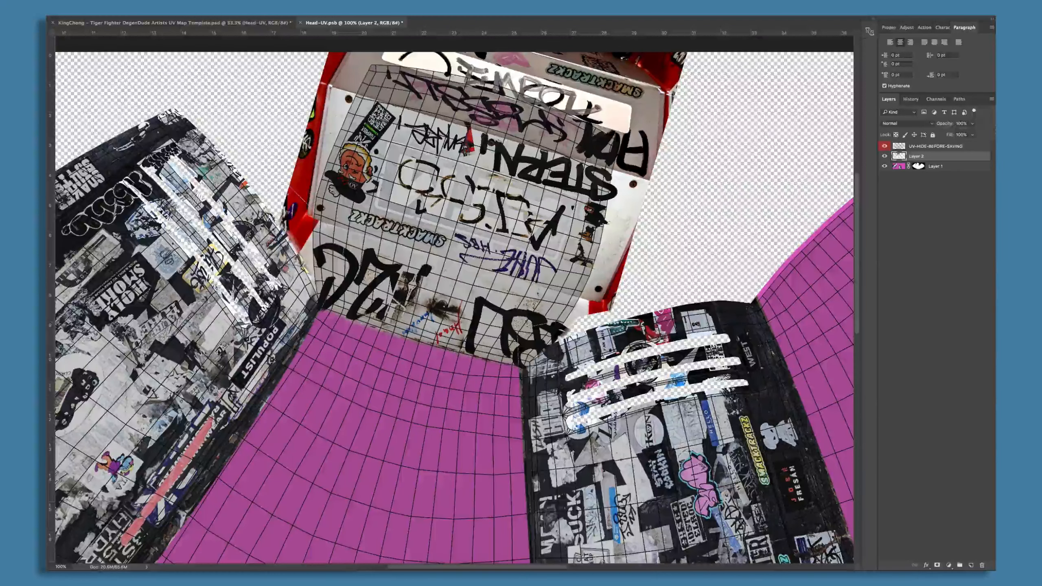
left_click(962, 123)
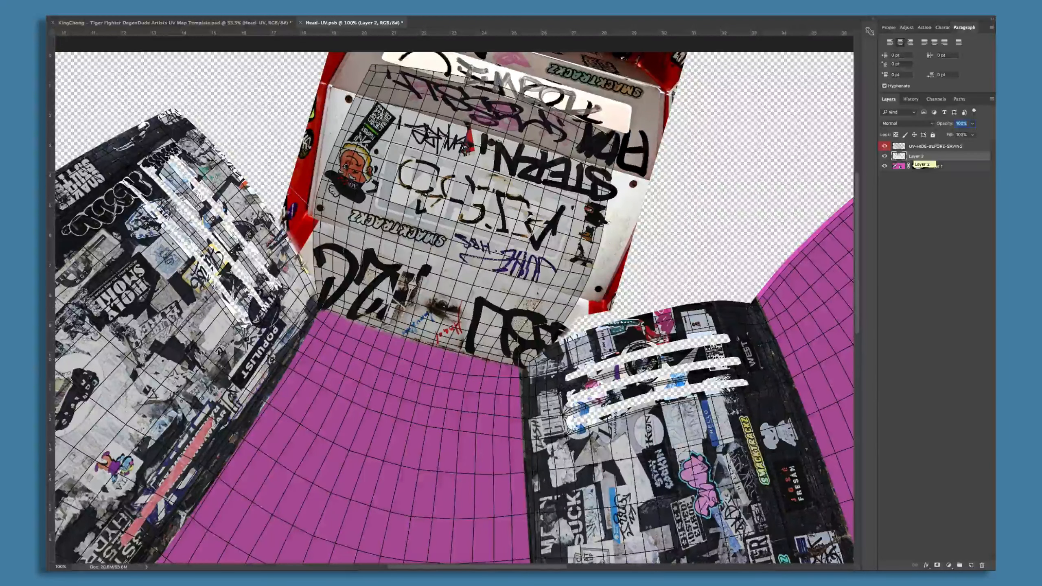
Merge Layer 2 down into Layer 1 with the layer mask preserved, and hide the UV-HIDE-BEFORE-SAVING grid layer.
key("super+e")
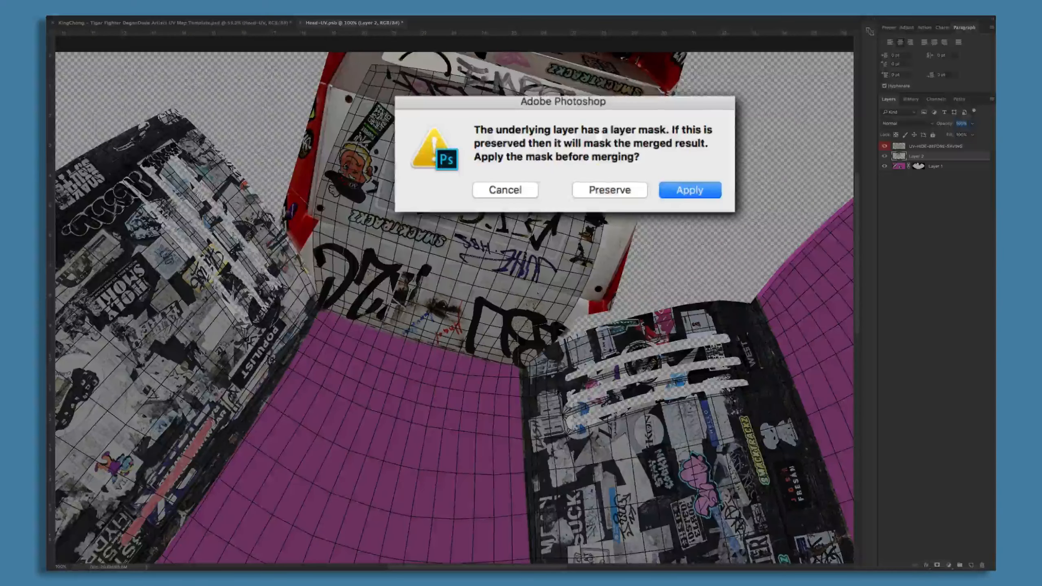
left_click(612, 190)
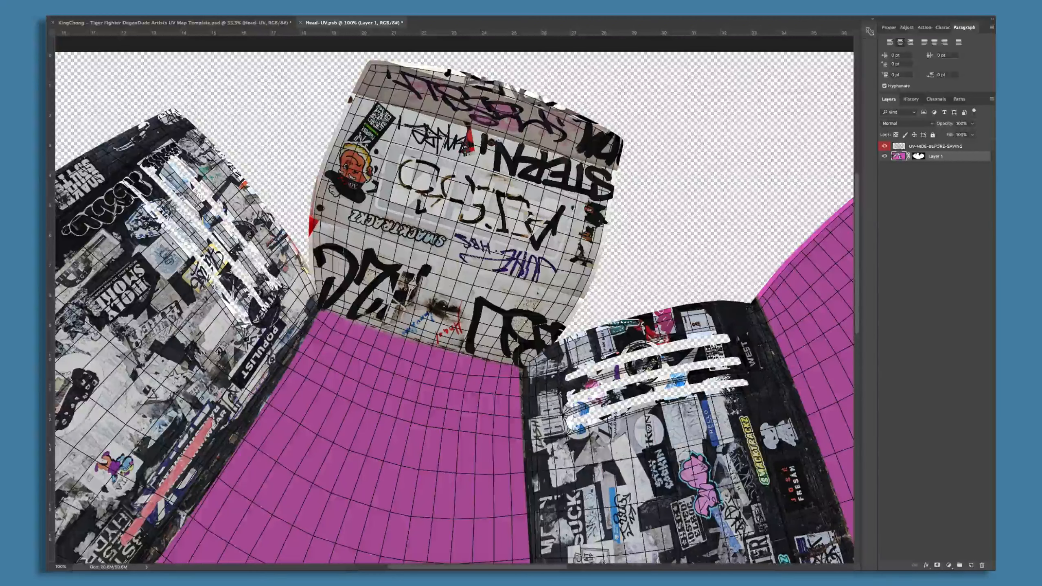
left_click(884, 146)
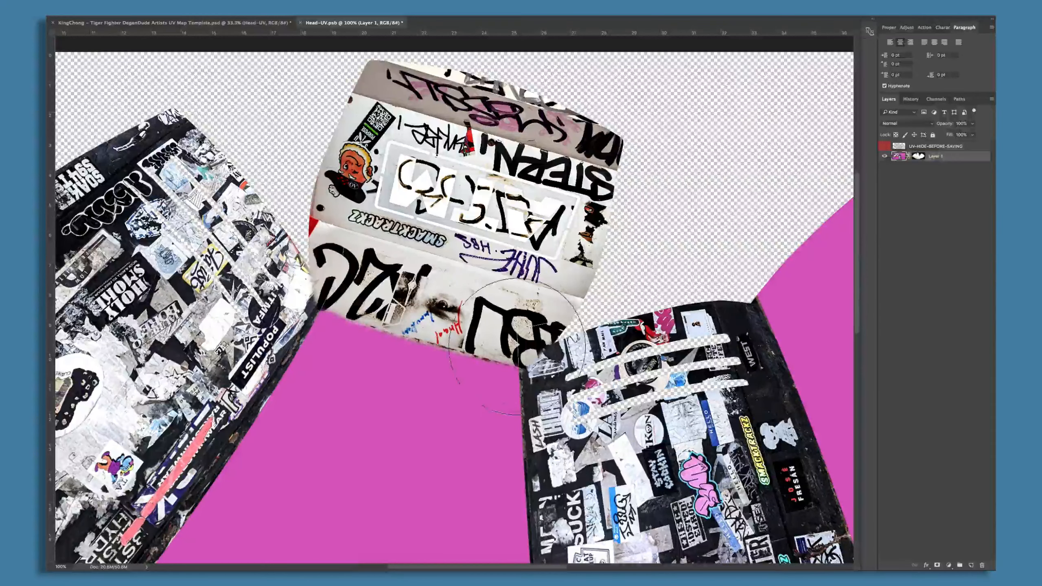
key("super+minus")
key("super+minus")
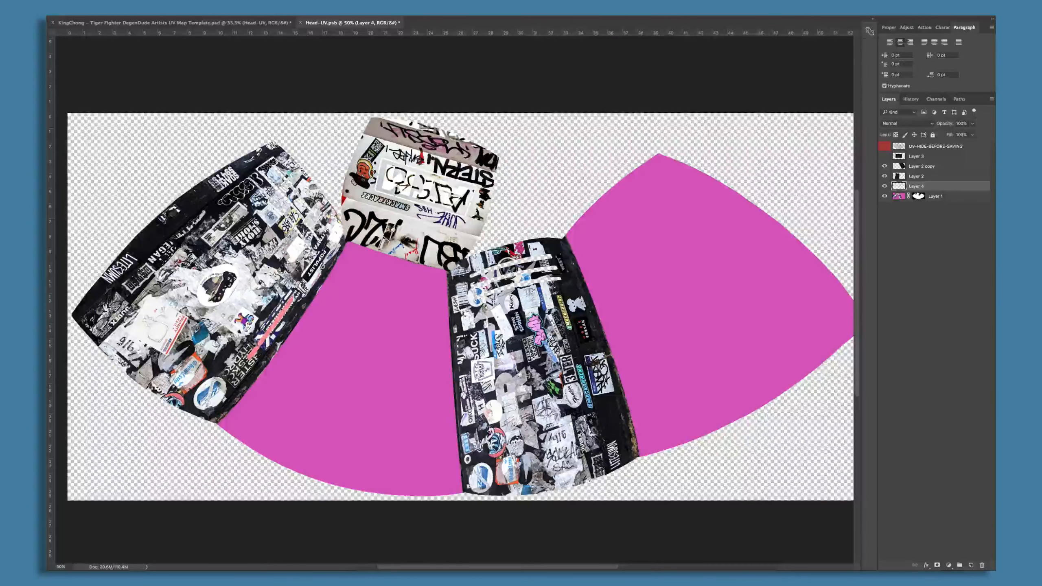
Hide the black texture layers Layer 2 and Layer 2 copy, and switch to the Magic Wand tool.
left_click(884, 177)
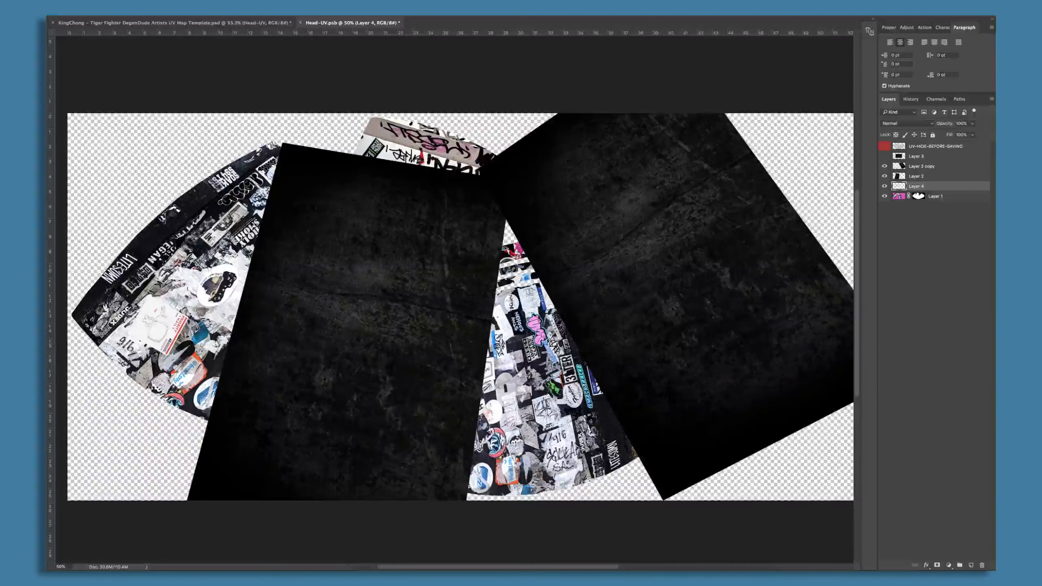
left_click(884, 166)
left_click(885, 176)
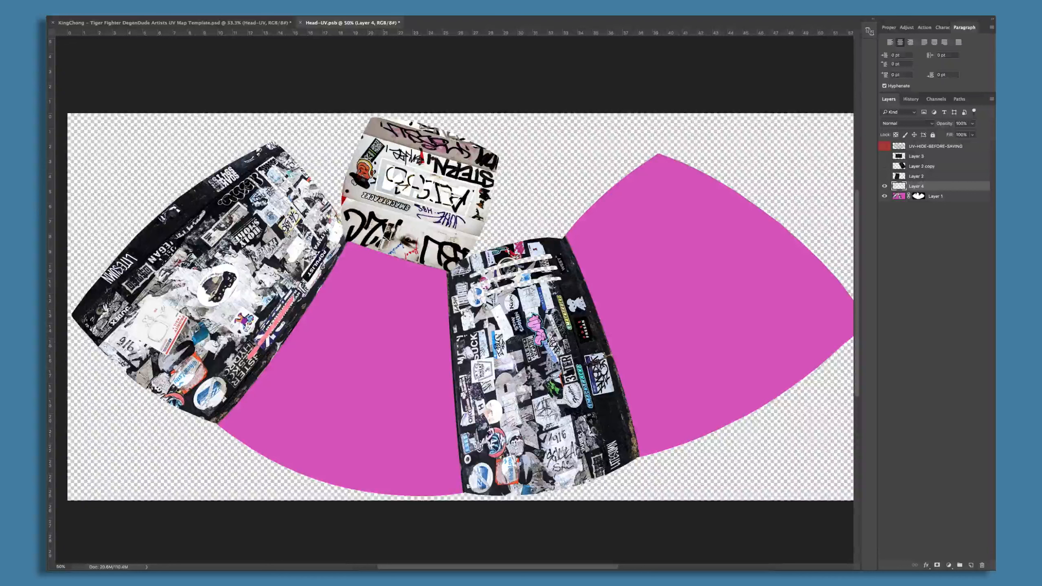
key("w")
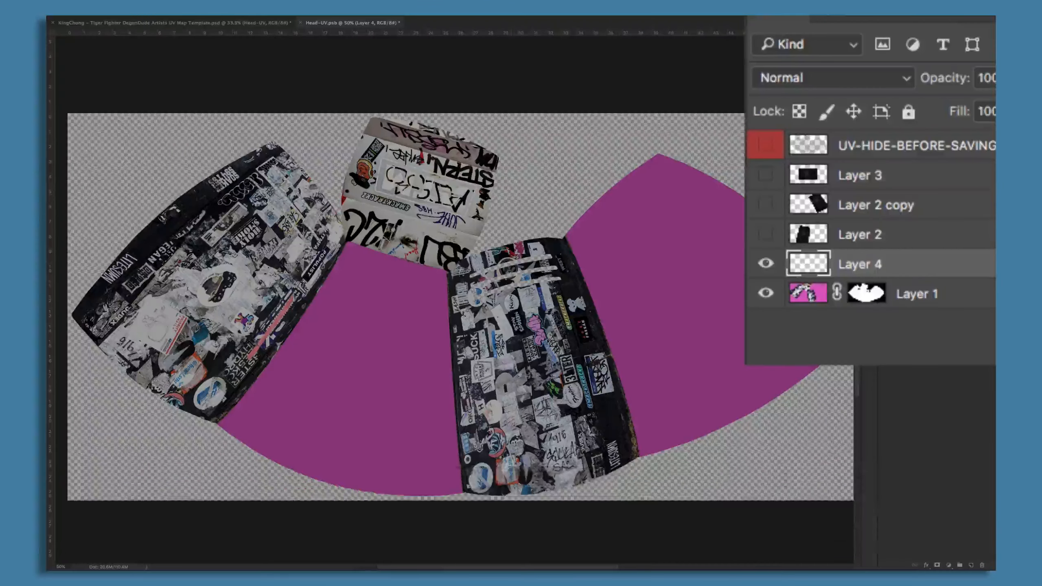
Select the remaining pink panel areas of Layer 1 with the Magic Wand.
left_click(916, 293)
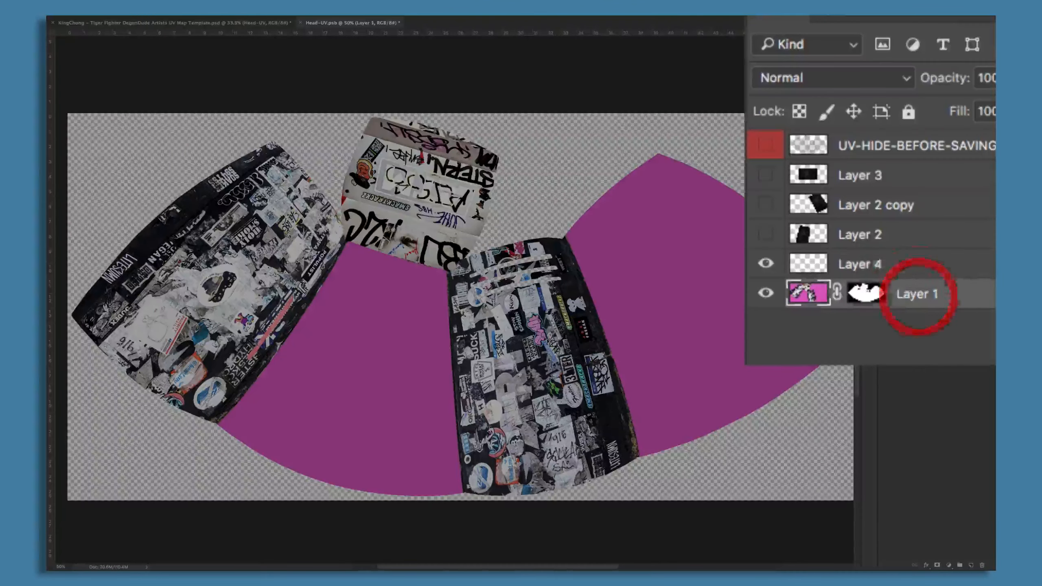
left_click(372, 333)
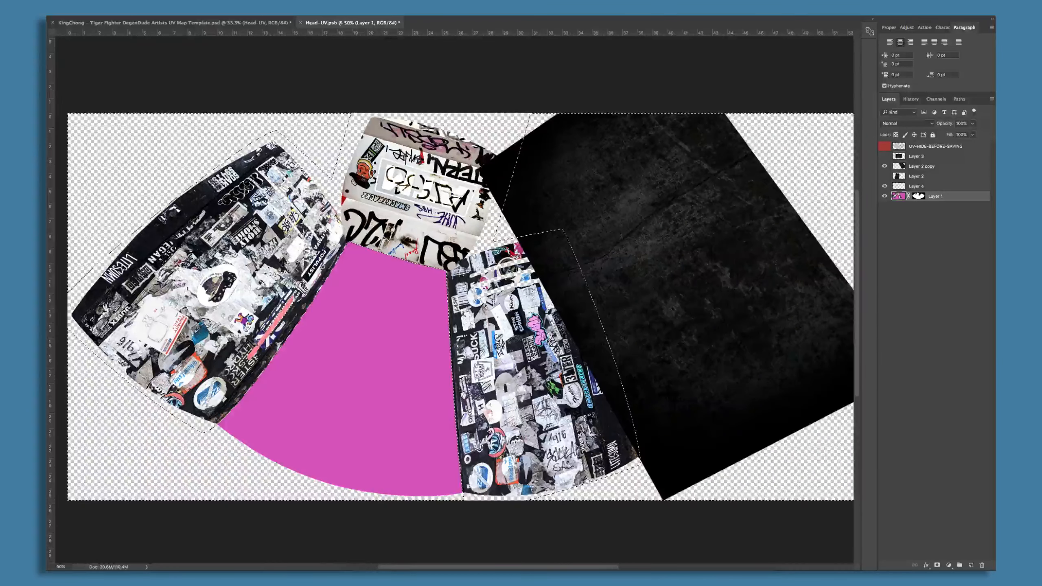
Show the black texture layers Layer 2 and Layer 2 copy, and merge Layer 2 copy down into Layer 2.
left_click(884, 176)
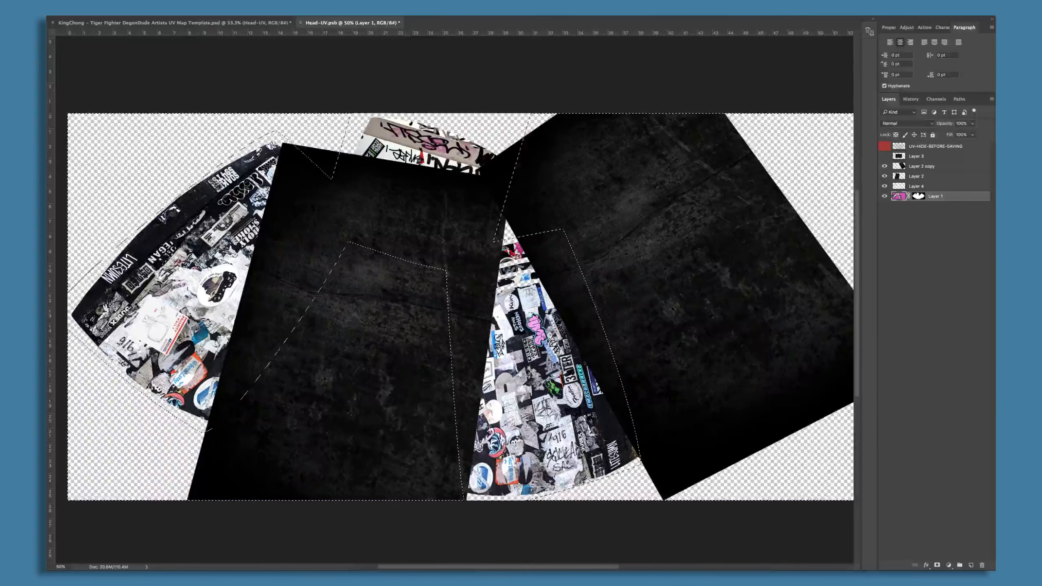
left_click(922, 166)
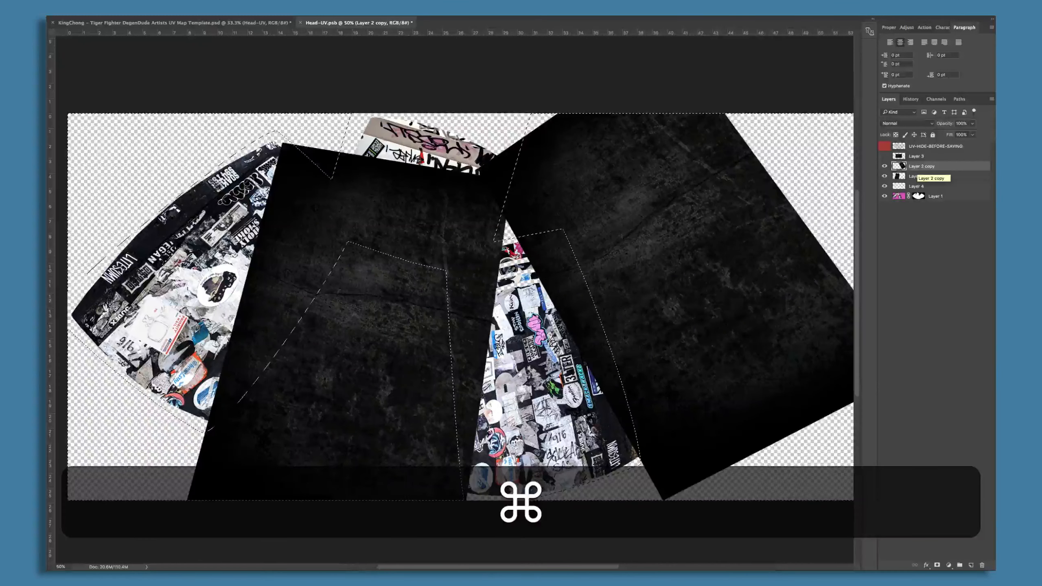
key("super+e")
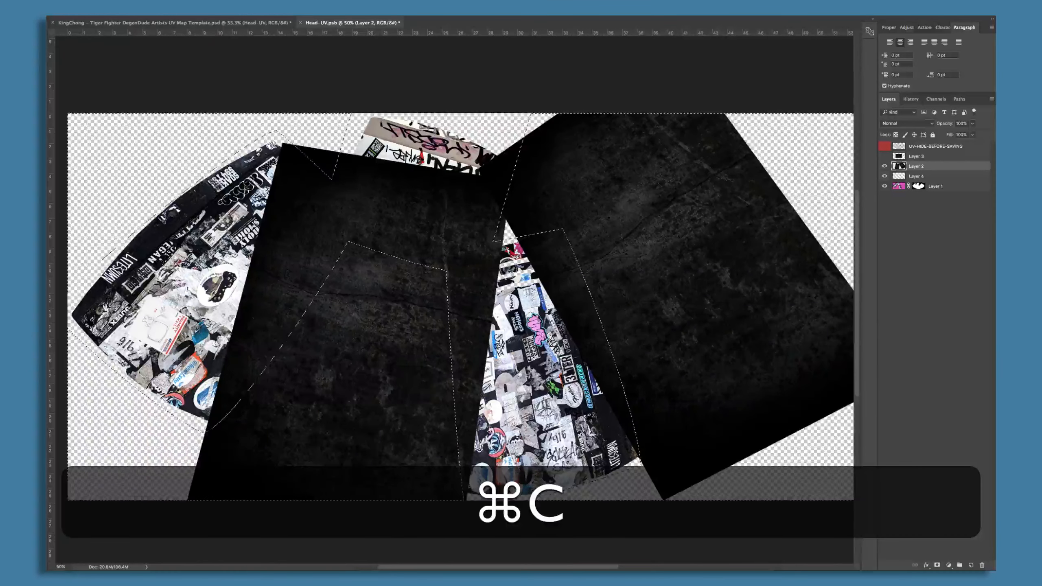
Copy the selected part of the merged black texture onto a new layer over the pink panels, and hide Layer 2.
key("super+v")
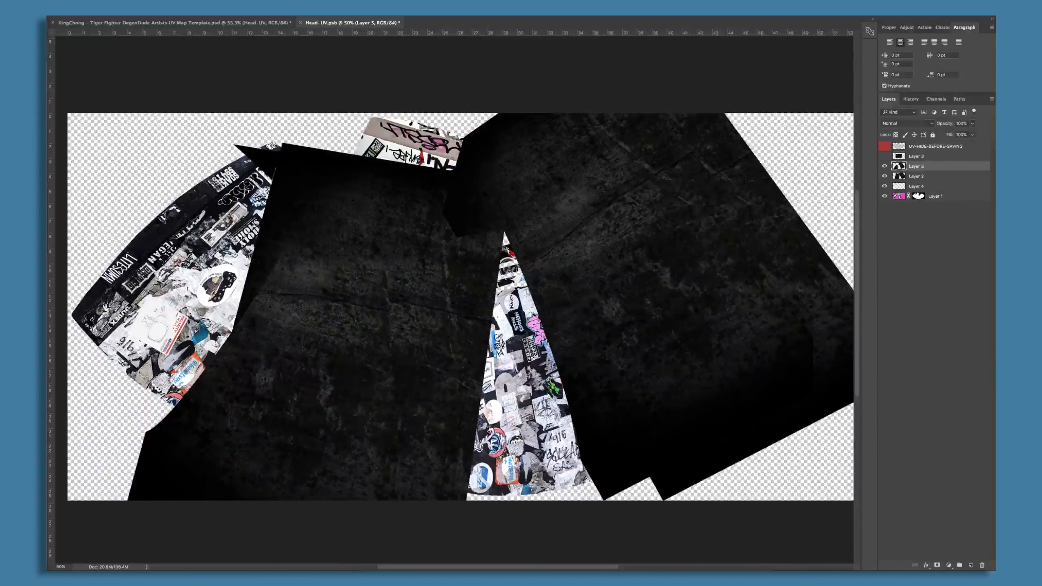
left_click(884, 177)
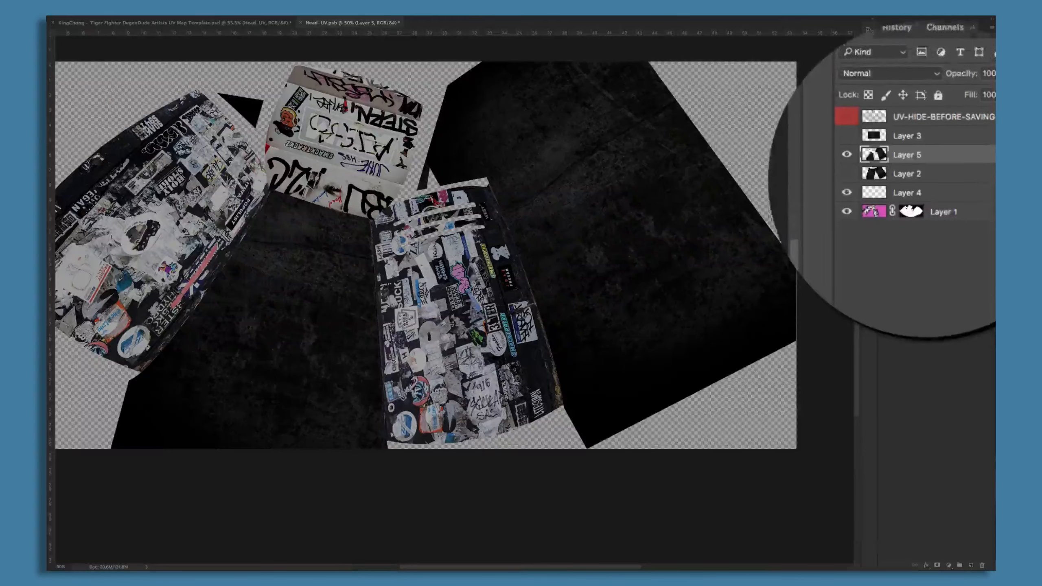
Move Layer 5 below Layer 4 and merge it down into Layer 1 with the layer mask preserved.
left_click_drag(926, 169, 928, 188)
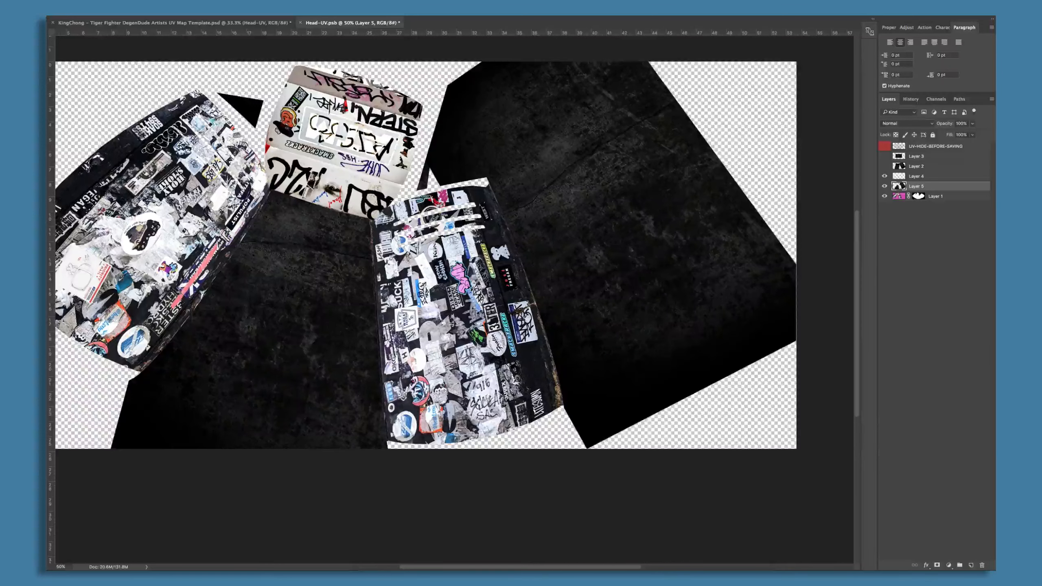
key("super+e")
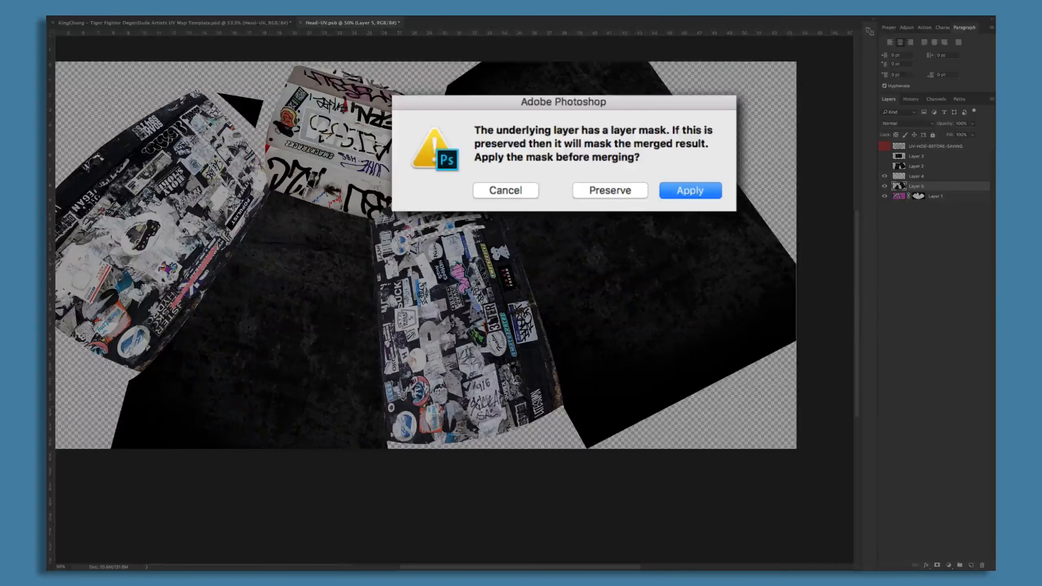
left_click(610, 189)
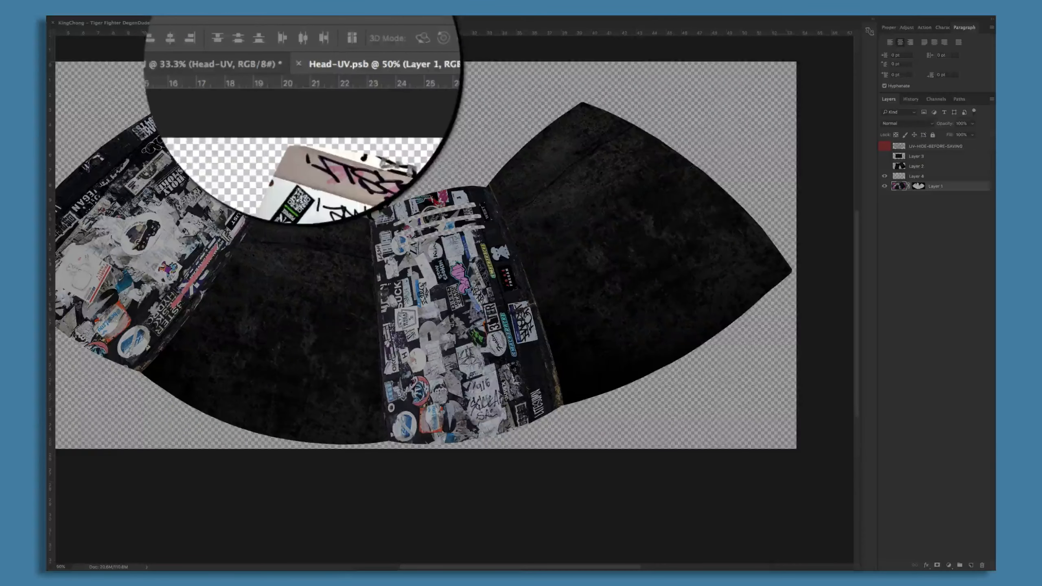
Close Head-UV.psb and save its changes, returning to the main UV map template.
left_click(300, 22)
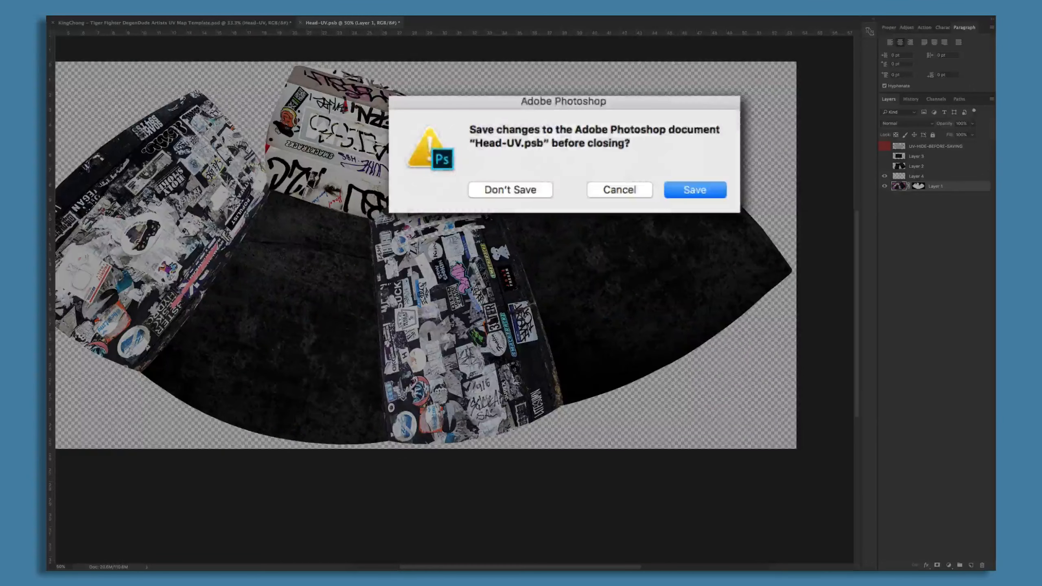
left_click(696, 190)
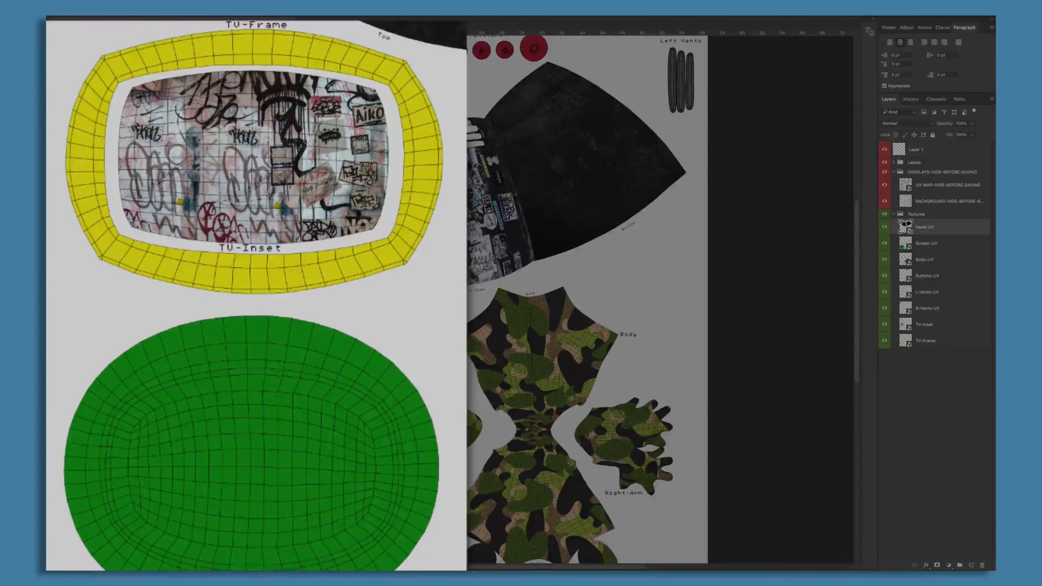
scroll(379, 295, "down", 1)
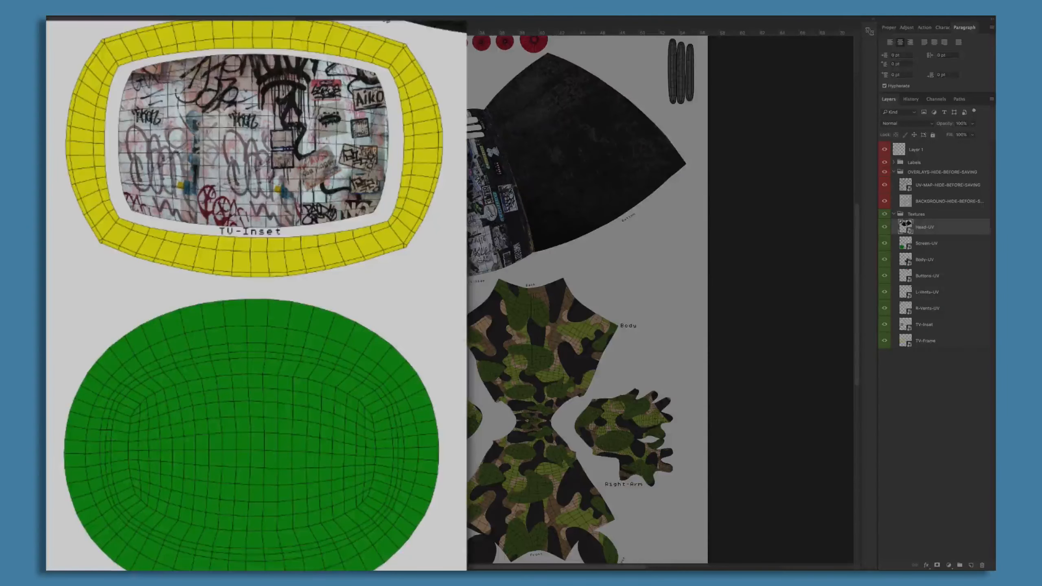